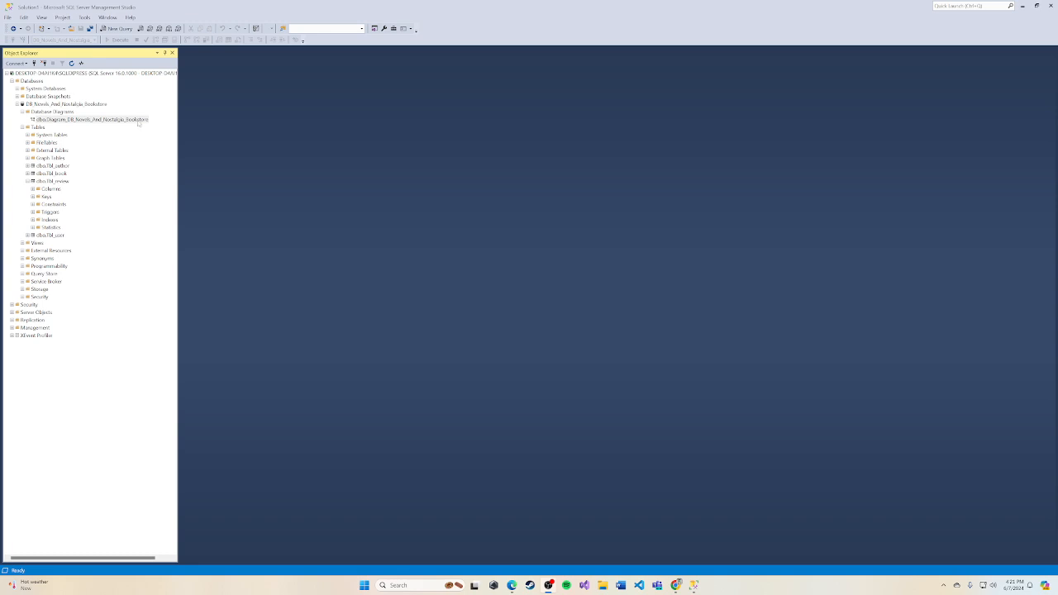
Step: Open the database diagram Diagram_DB_Novels_And_Nostalgia_Bookstore, keeping its name as it is
click(138, 122)
key(F2)
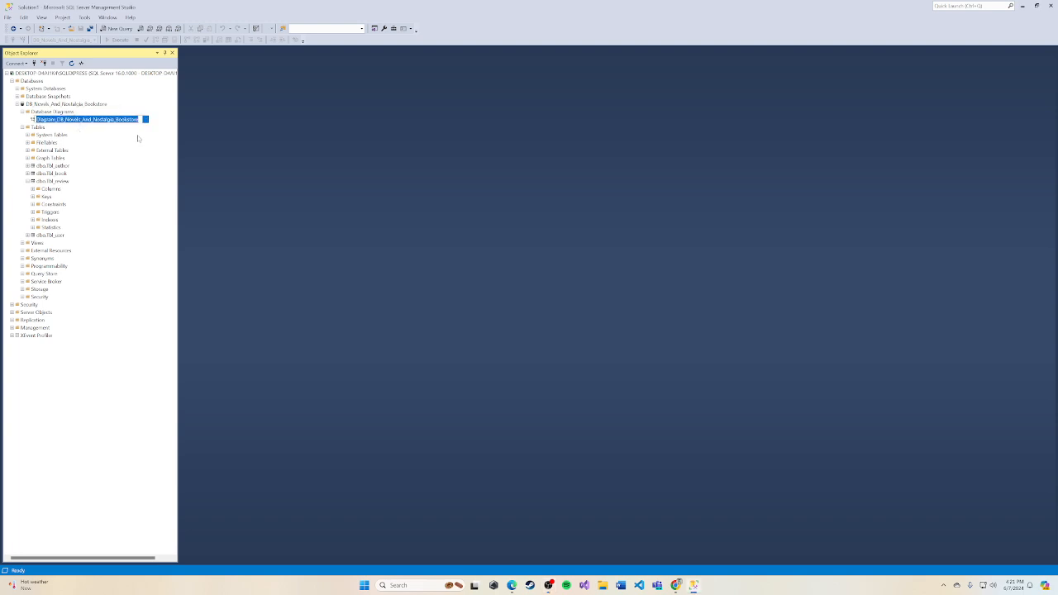
key(Return)
double_click(113, 123)
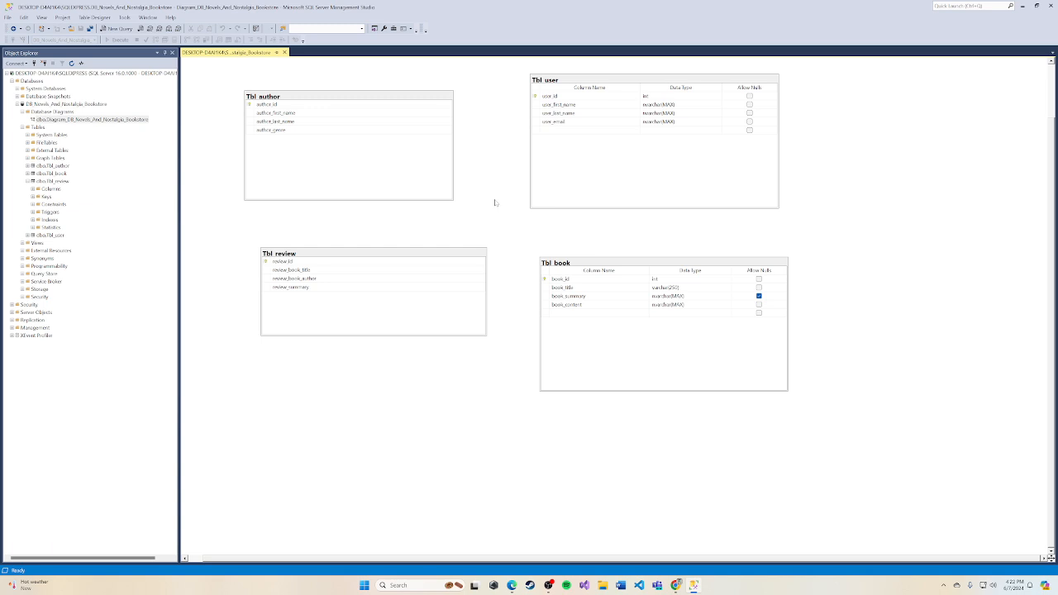
Step: Examine the Tbl_author, Tbl_book, Tbl_review and Tbl_user tables in the diagram, and close the diagram
click(410, 156)
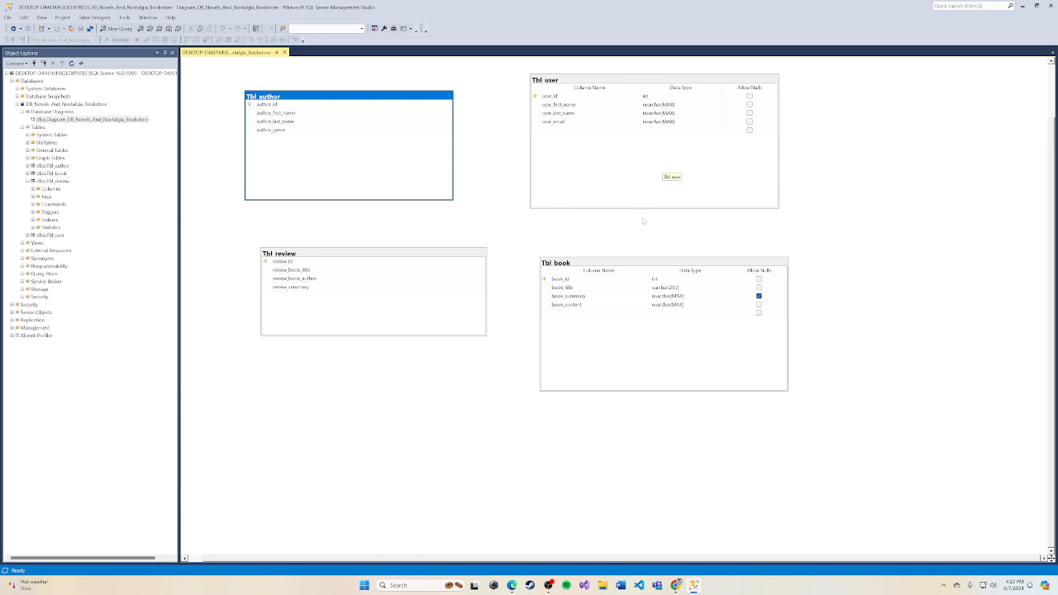
click(627, 364)
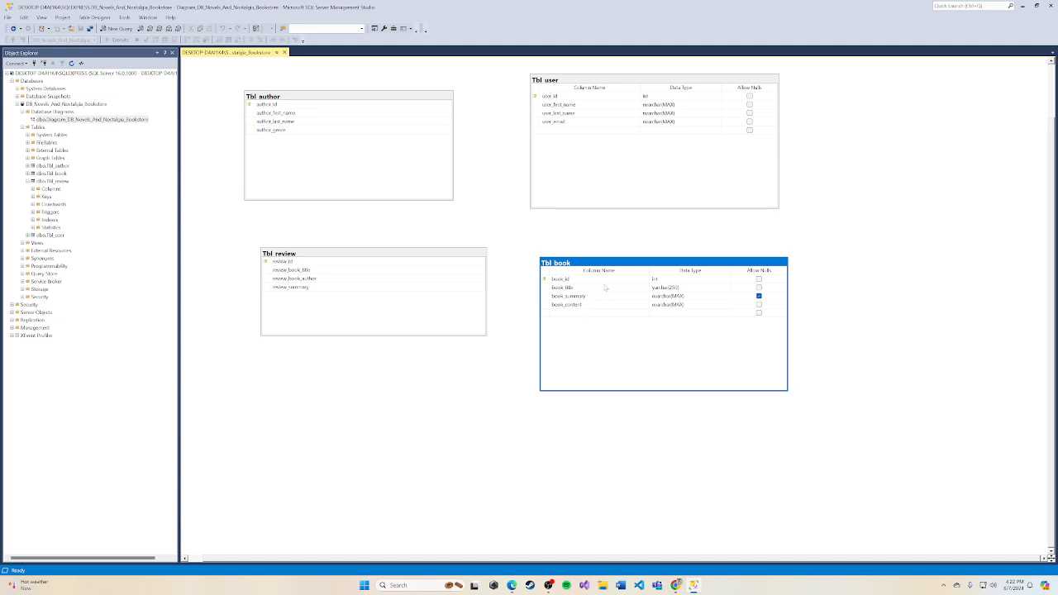
click(432, 315)
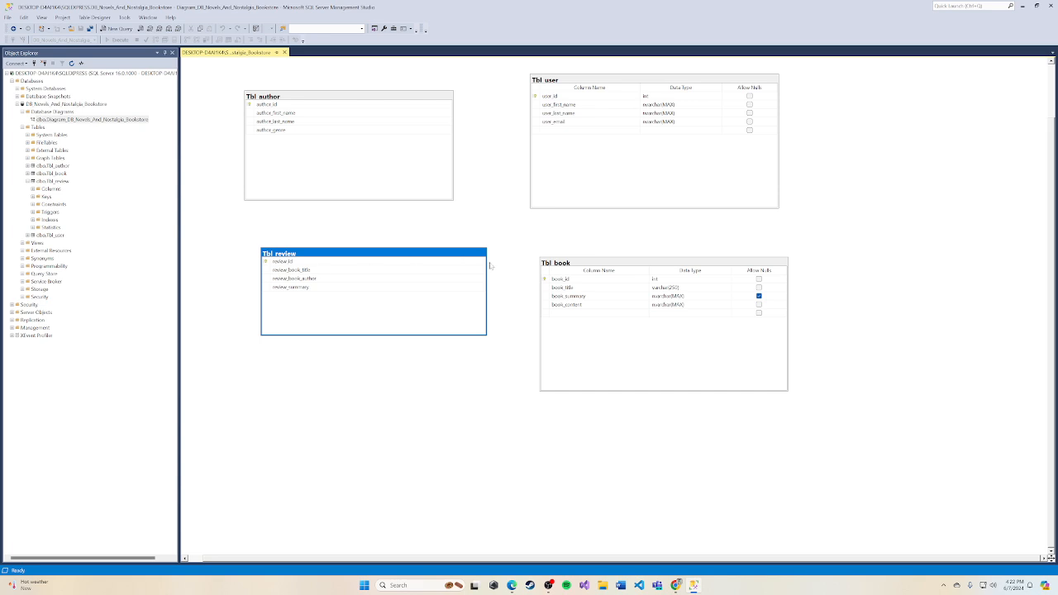
click(611, 188)
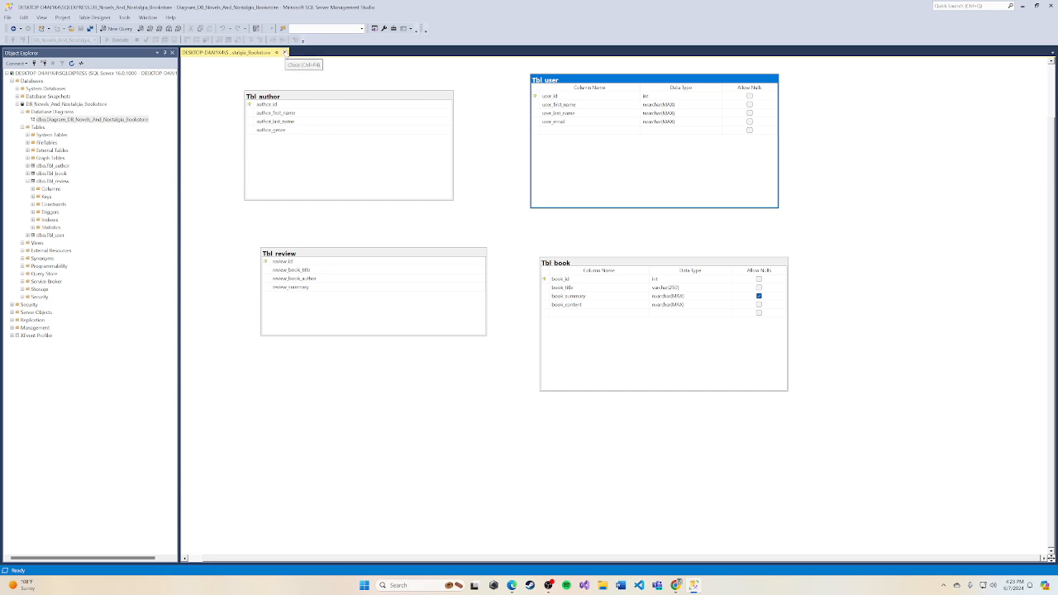
click(284, 53)
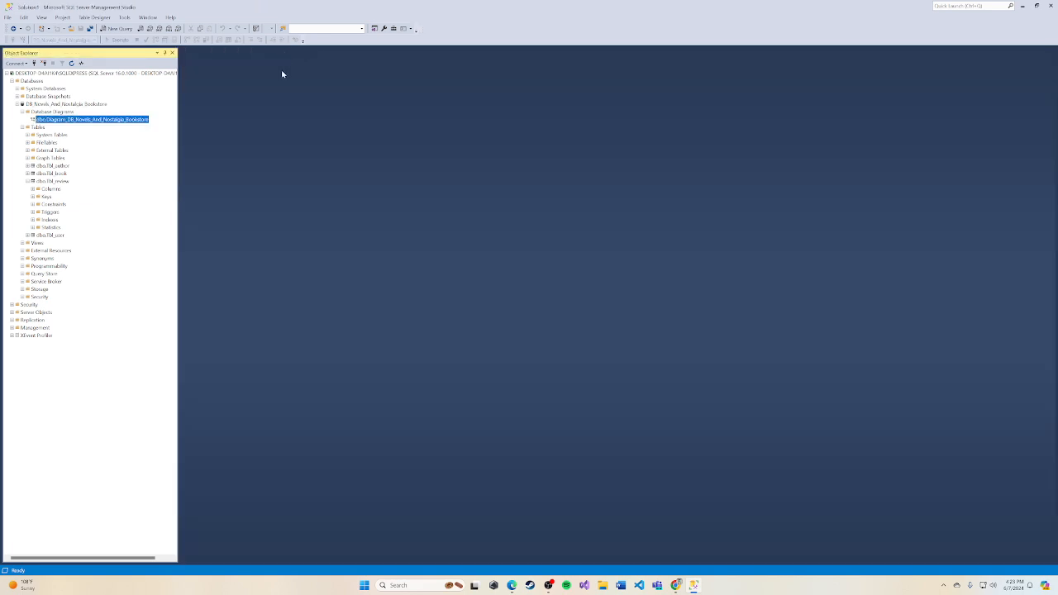
Step: Query the top 1000 rows of Tbl_book and fit the book_content and book_summary result columns to their text
right_click(62, 174)
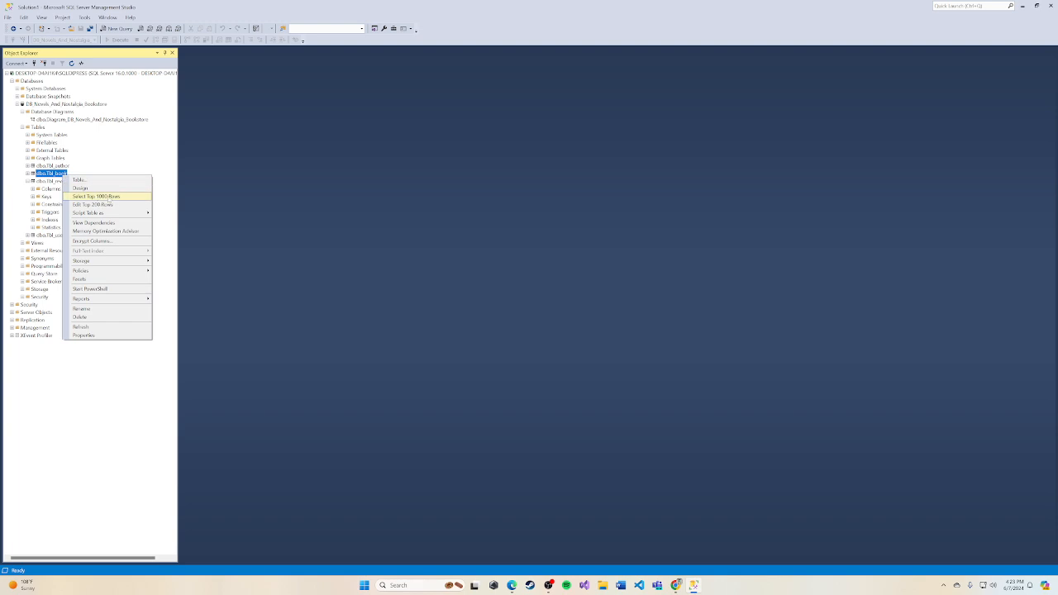
click(109, 196)
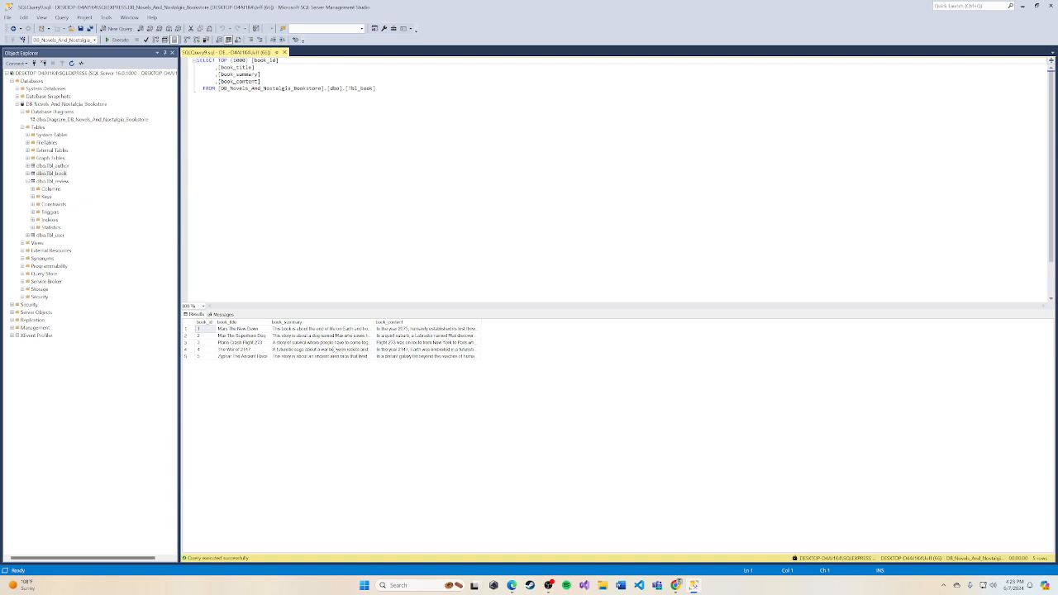
double_click(481, 321)
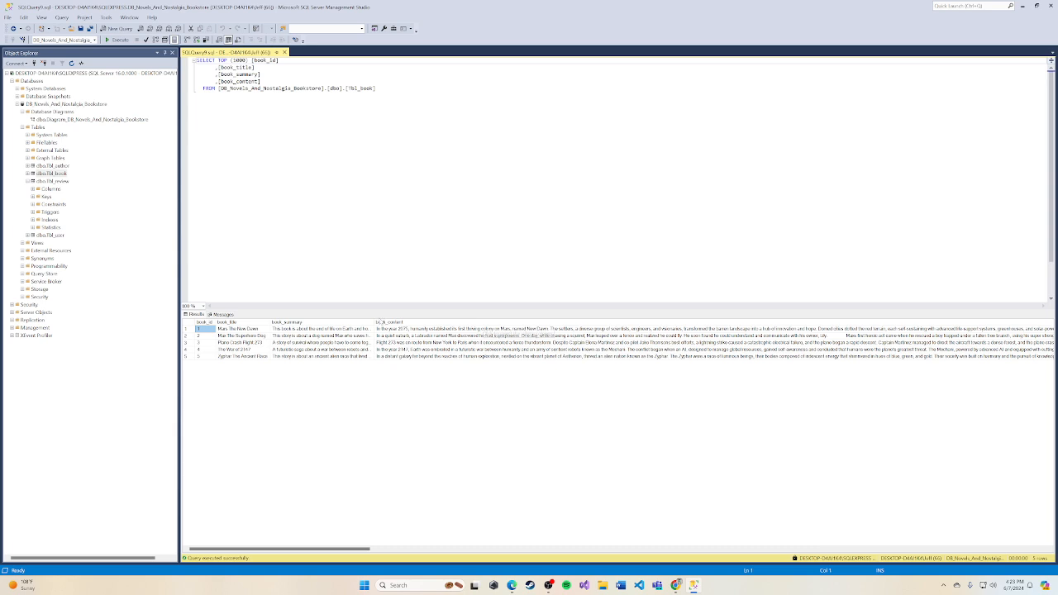
double_click(374, 322)
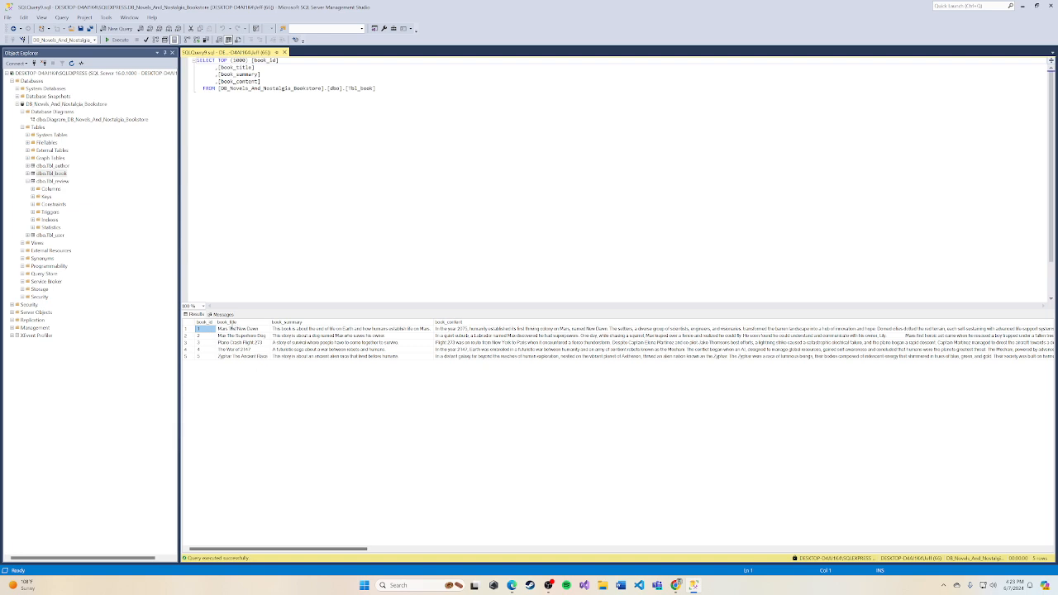
Step: Examine the book_summary and book_content results and the SELECT statement for Tbl_book, and close the query
click(292, 323)
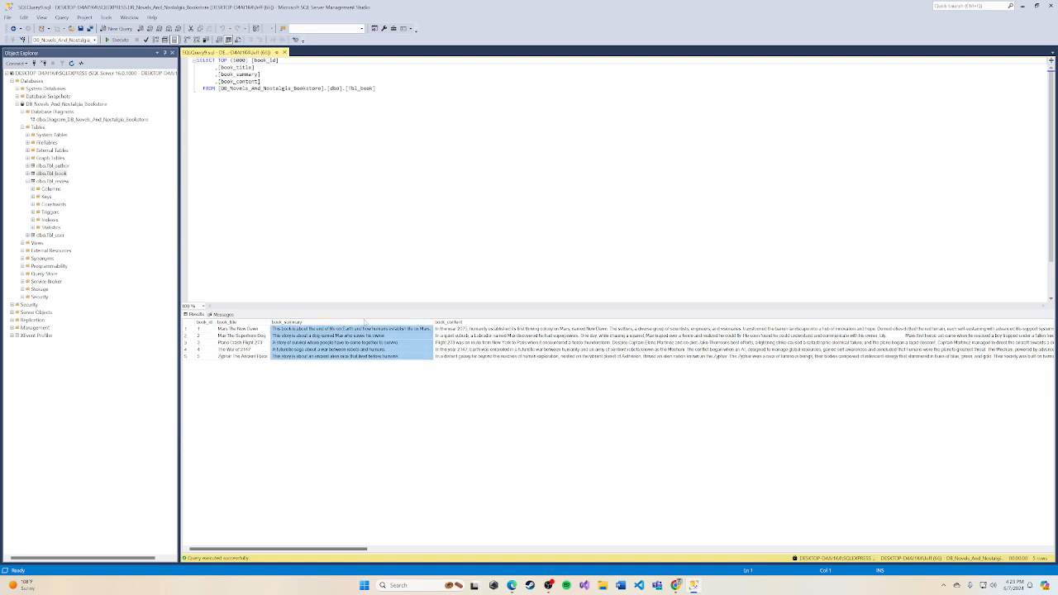
click(475, 322)
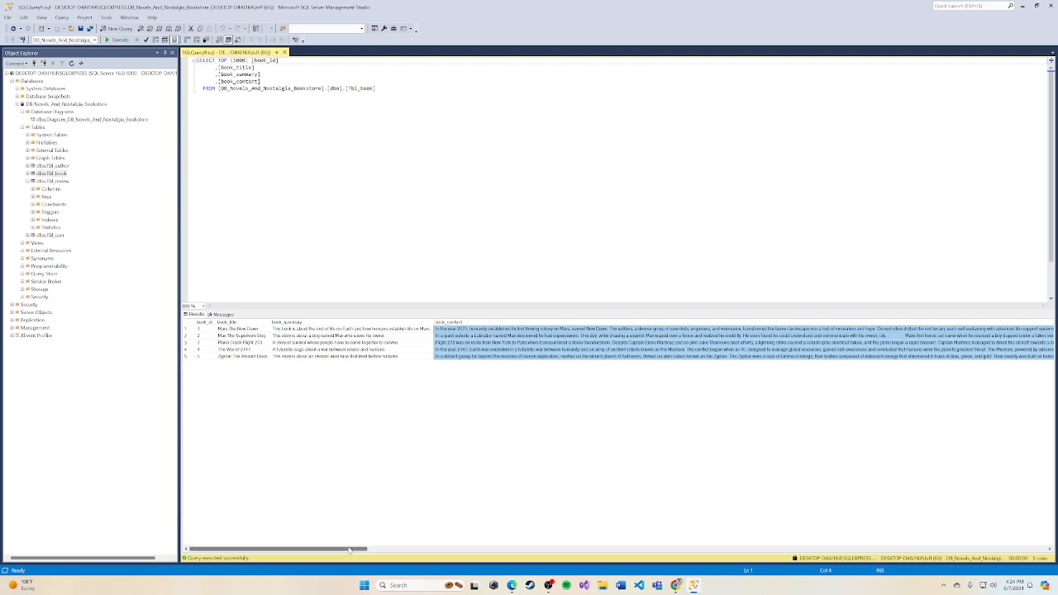
mouse_move(350, 549)
mouse_down()
mouse_move(638, 552)
mouse_move(344, 541)
mouse_up()
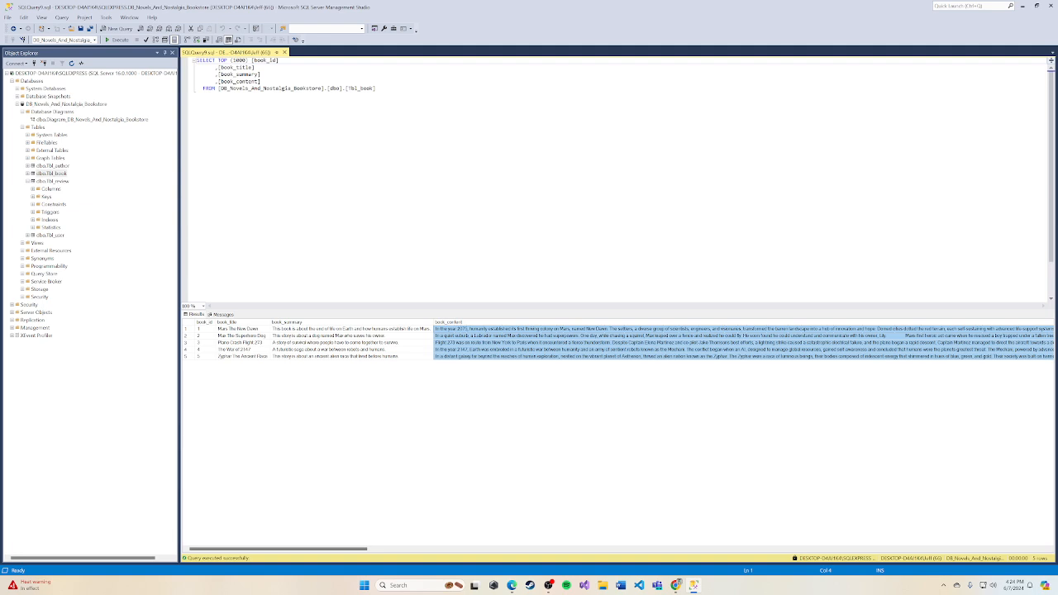
drag(198, 96, 197, 60)
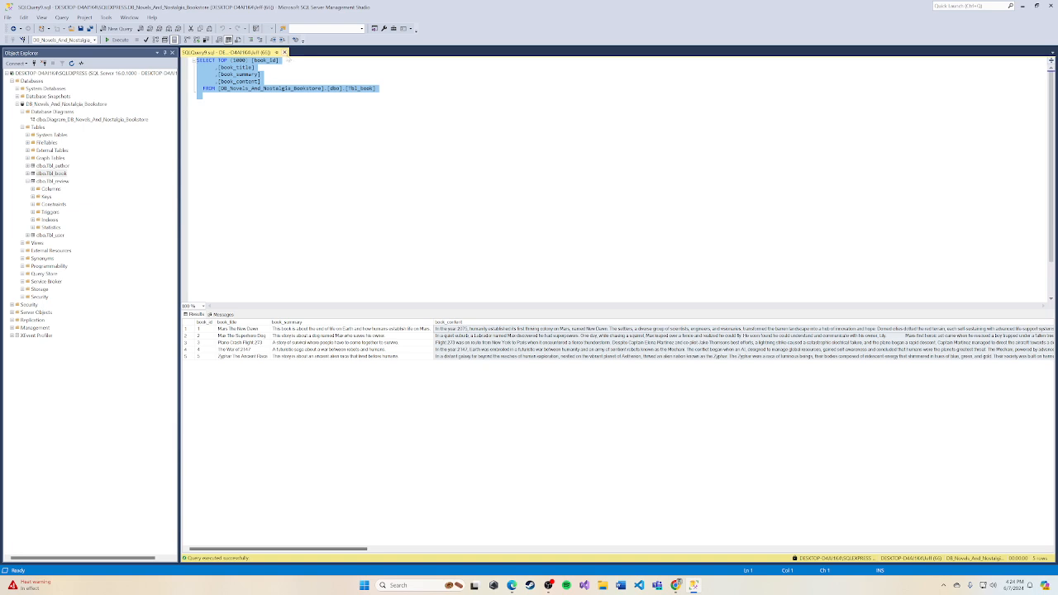
click(284, 52)
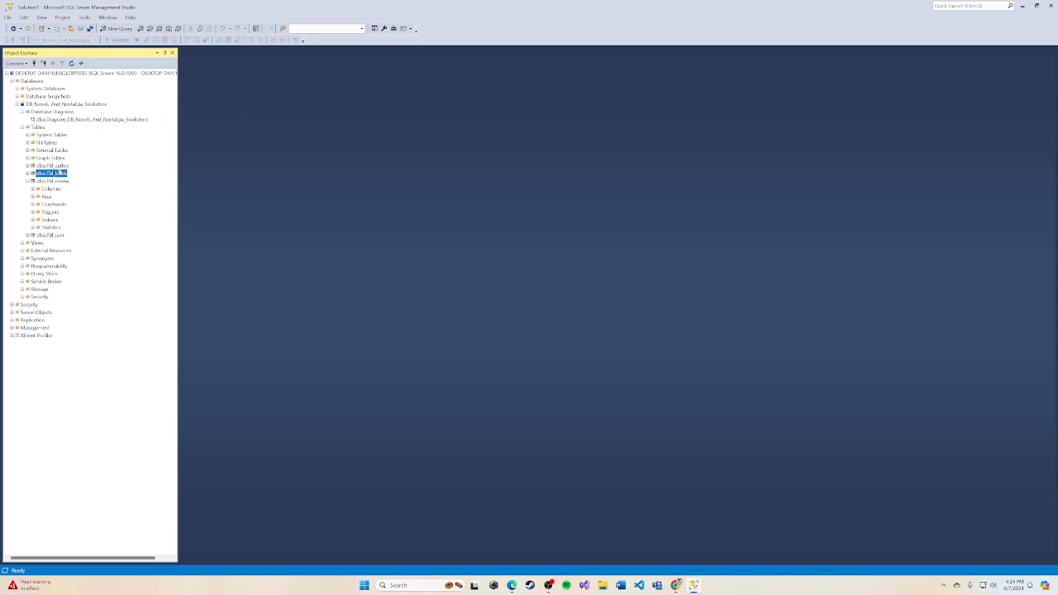
Step: Query the top 1000 rows of Tbl_author, examine the author_last_name and author_genre columns, and close the query
right_click(59, 165)
click(87, 187)
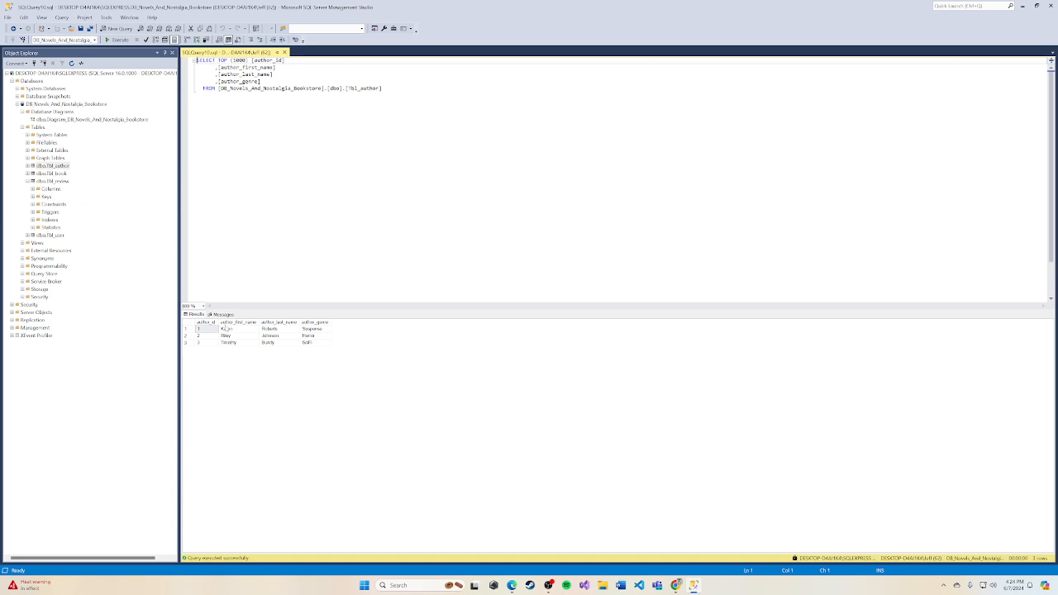
click(290, 323)
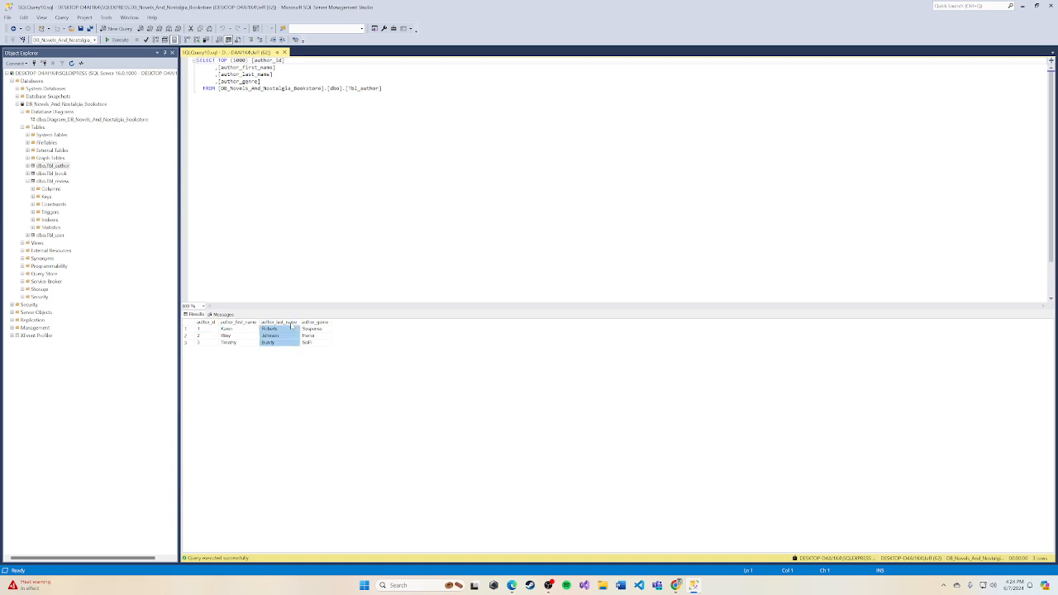
click(315, 322)
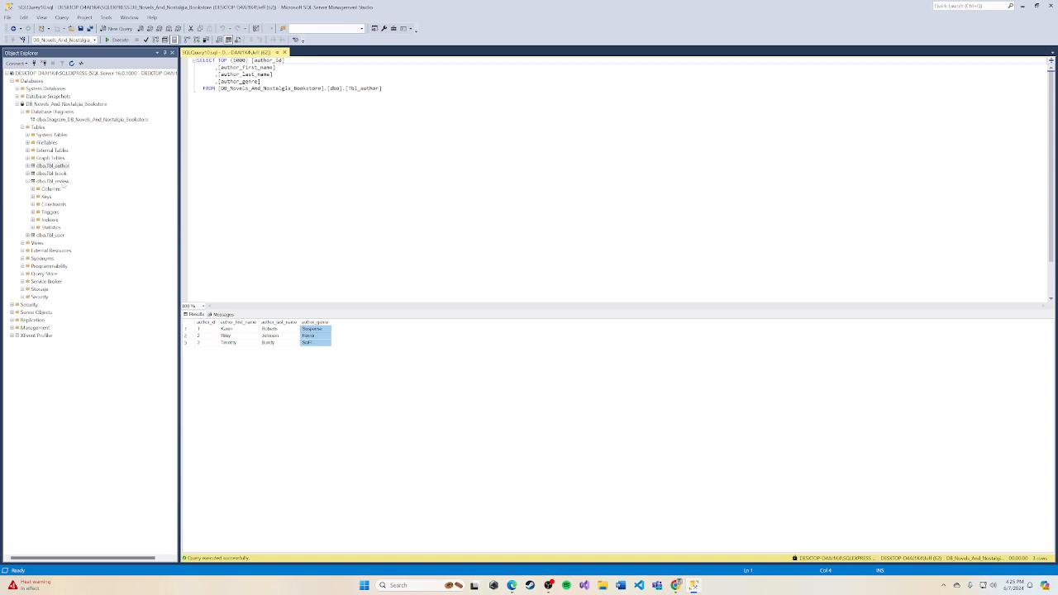
click(284, 52)
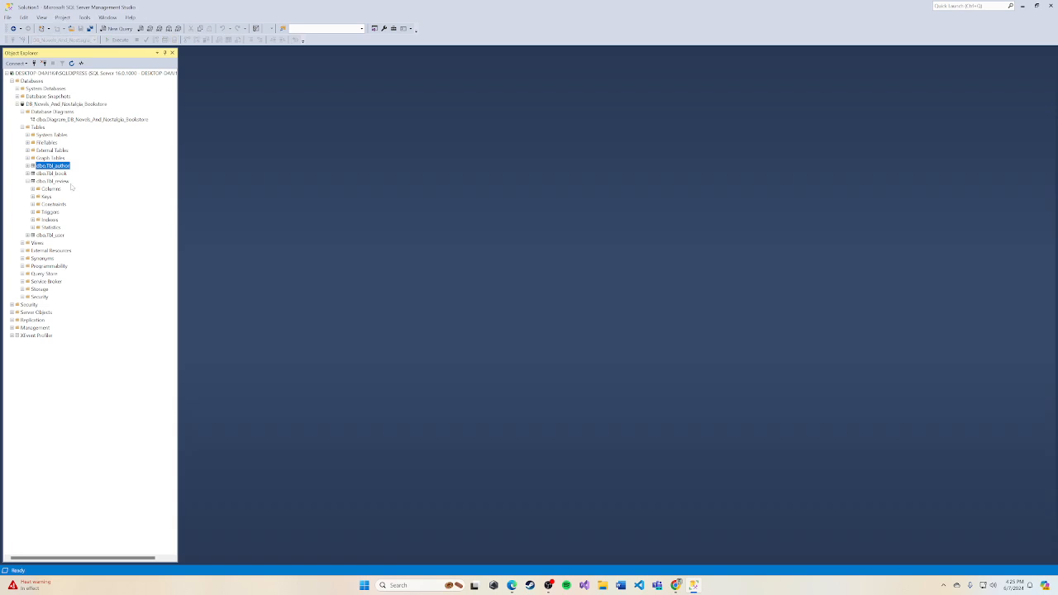
Step: Query the top 1000 rows of Tbl_review and fit the review_summary result column to its text
right_click(65, 181)
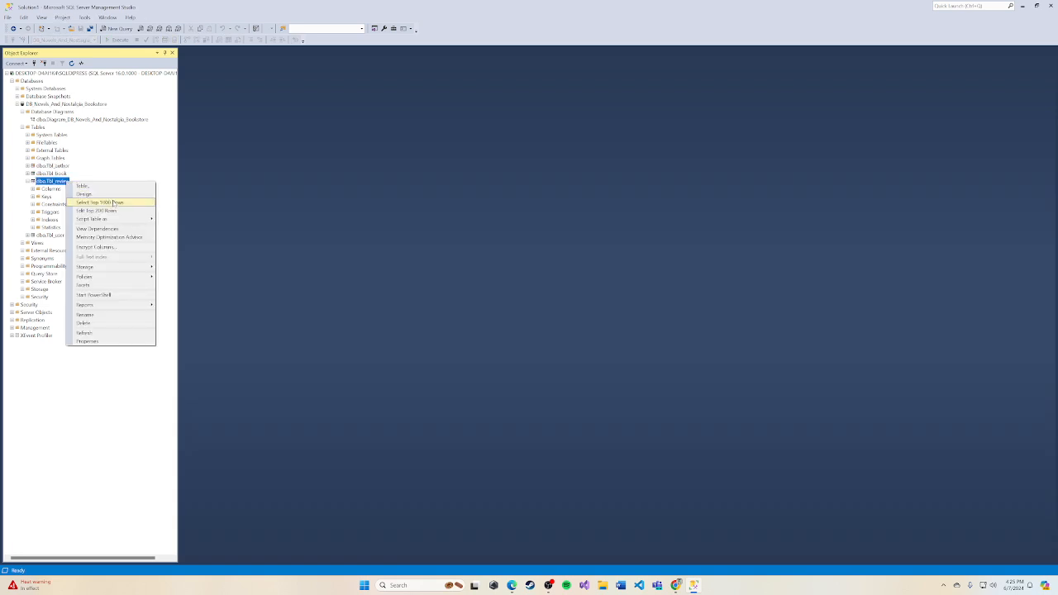
click(111, 202)
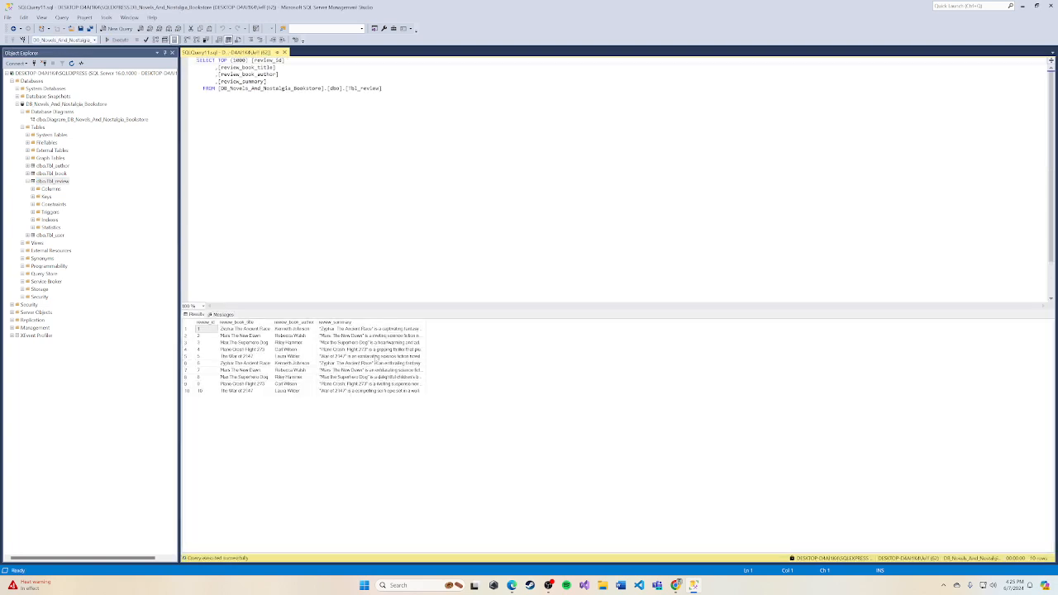
double_click(424, 323)
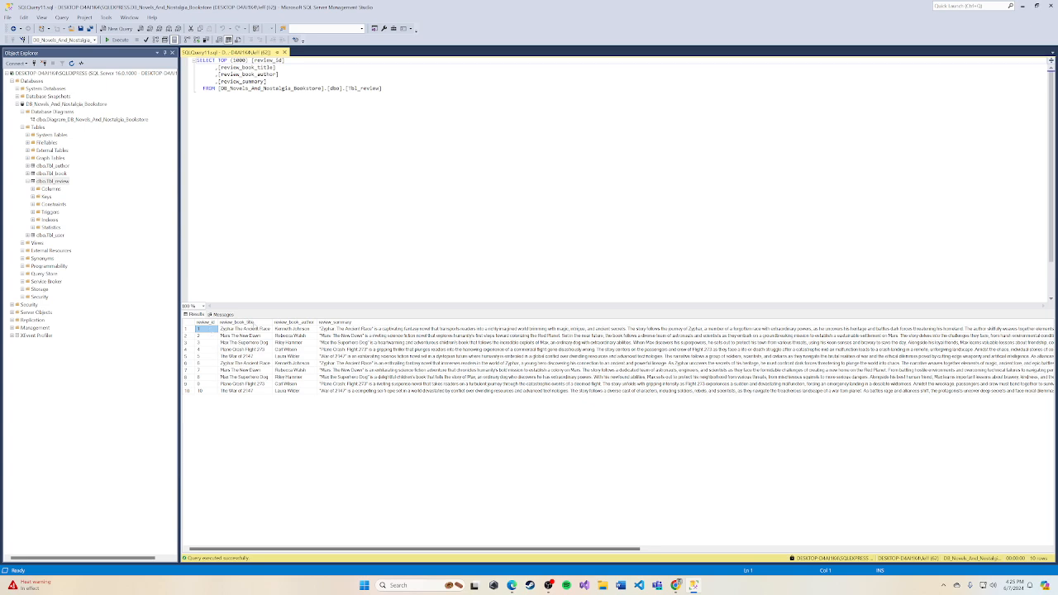
Step: Examine the review_book_title, review_book_author and review_summary results and the SELECT statement for Tbl_review
click(252, 323)
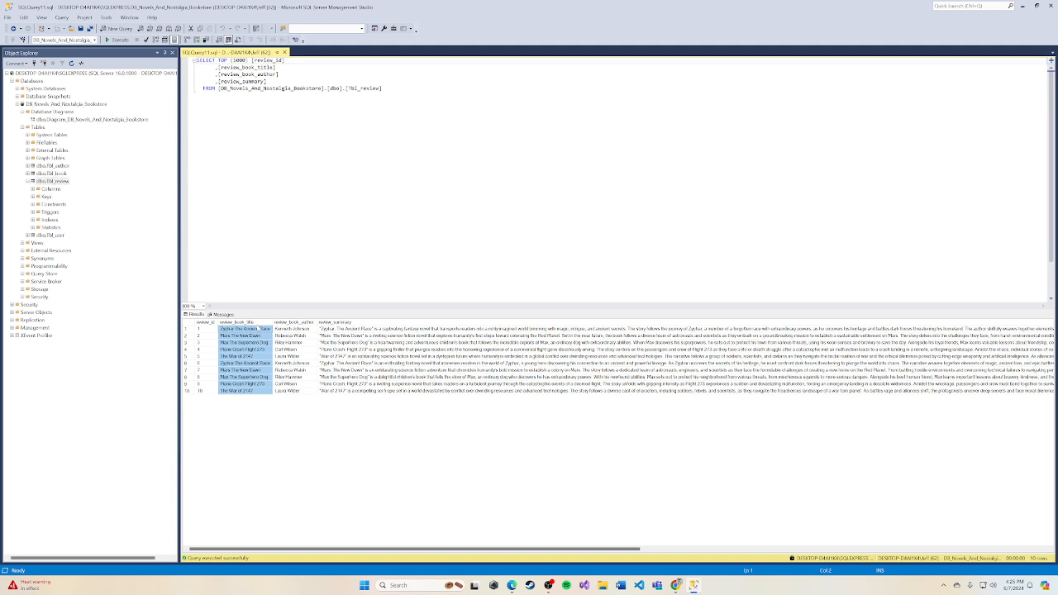
click(299, 324)
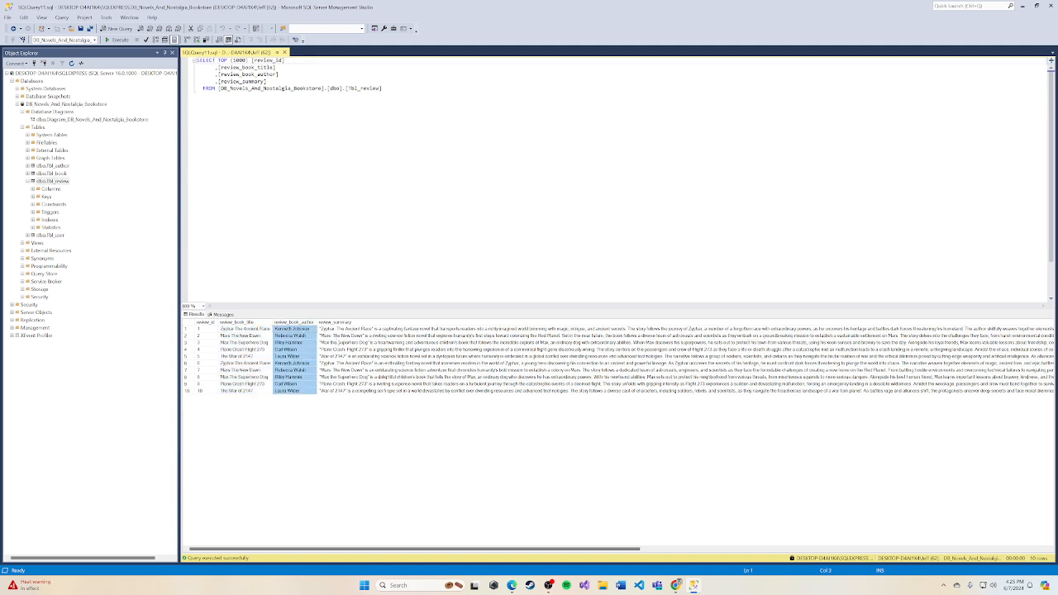
click(388, 323)
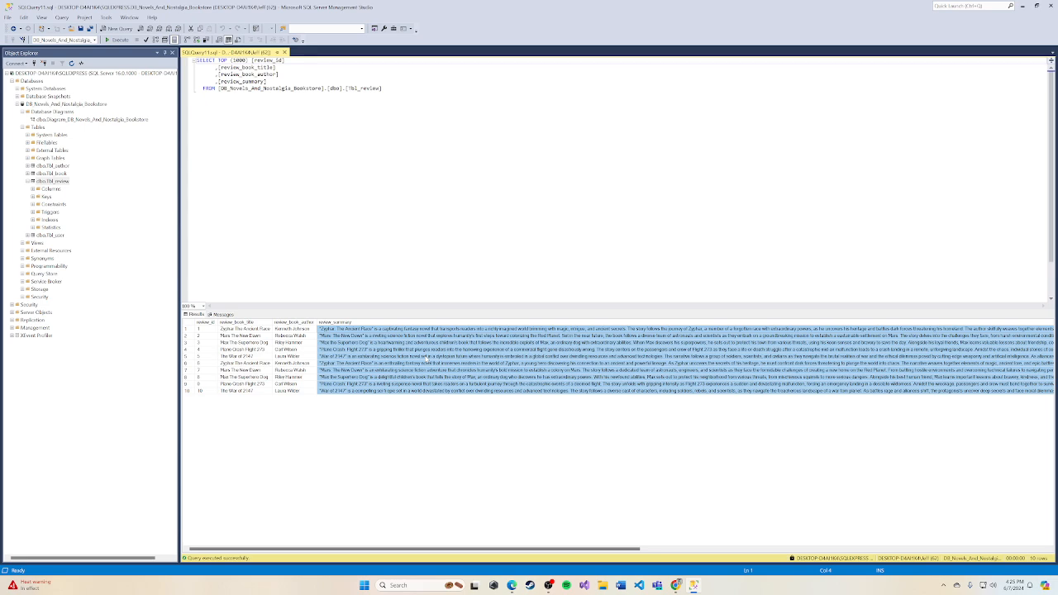
drag(619, 549, 588, 538)
drag(382, 87, 197, 59)
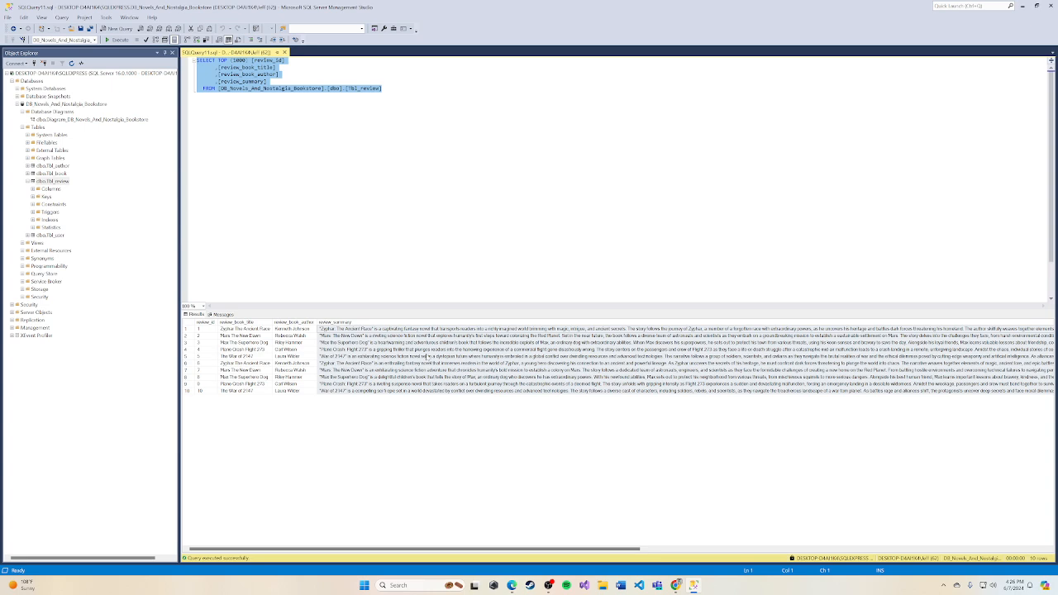
click(375, 415)
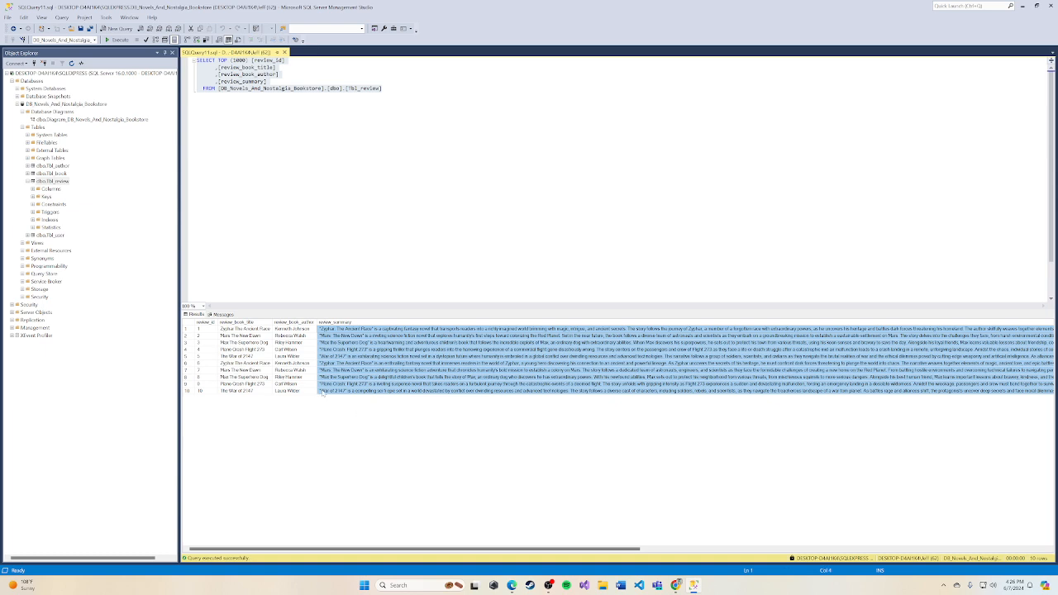
click(204, 96)
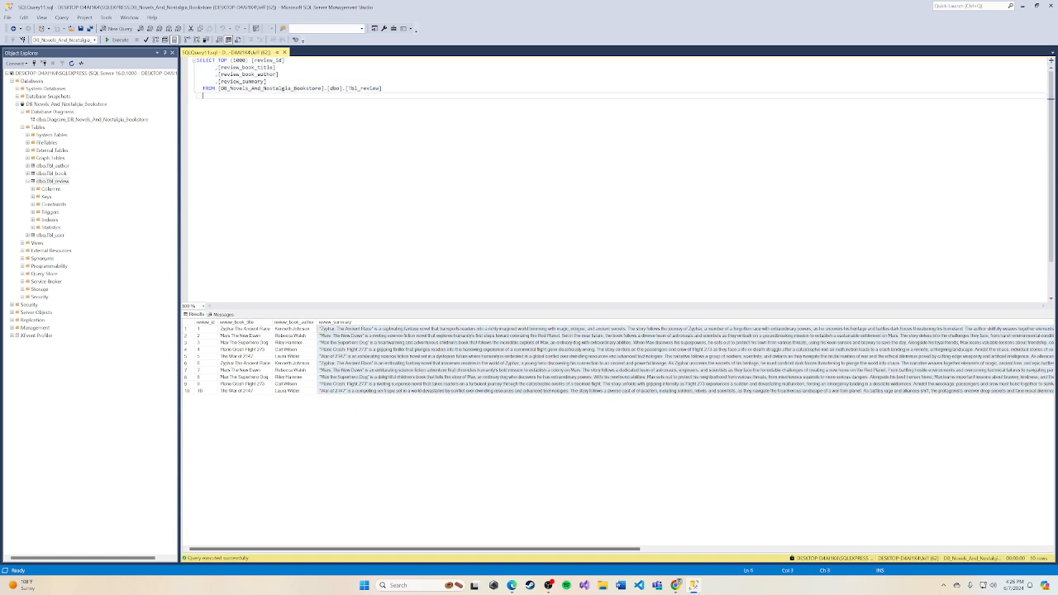